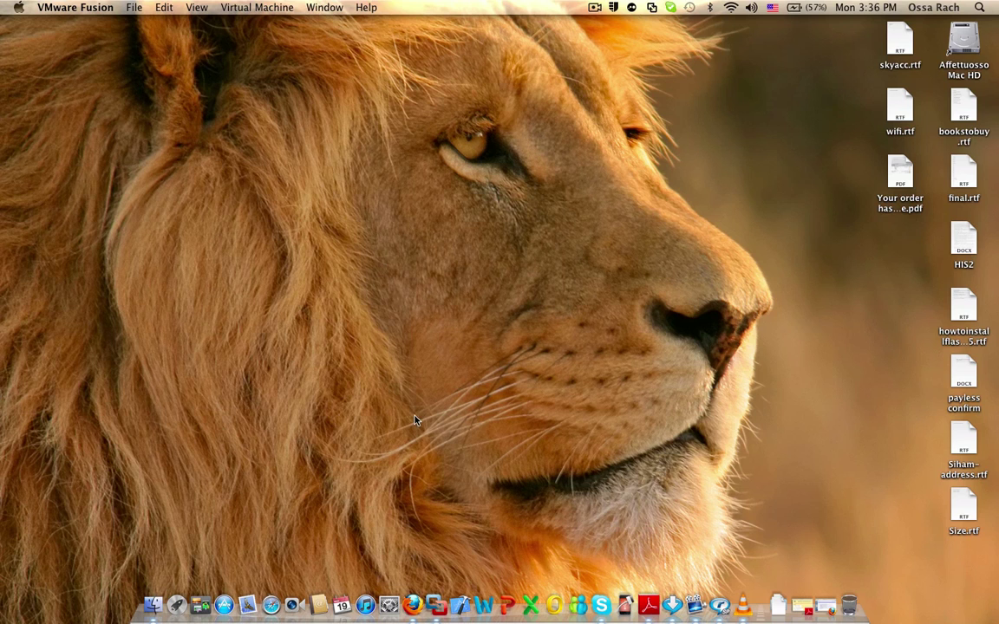
Step: Open VMware Fusion and start creating a new virtual machine, continuing without an installation disc
{"action": "left_click", "coordinate": [433, 605]}
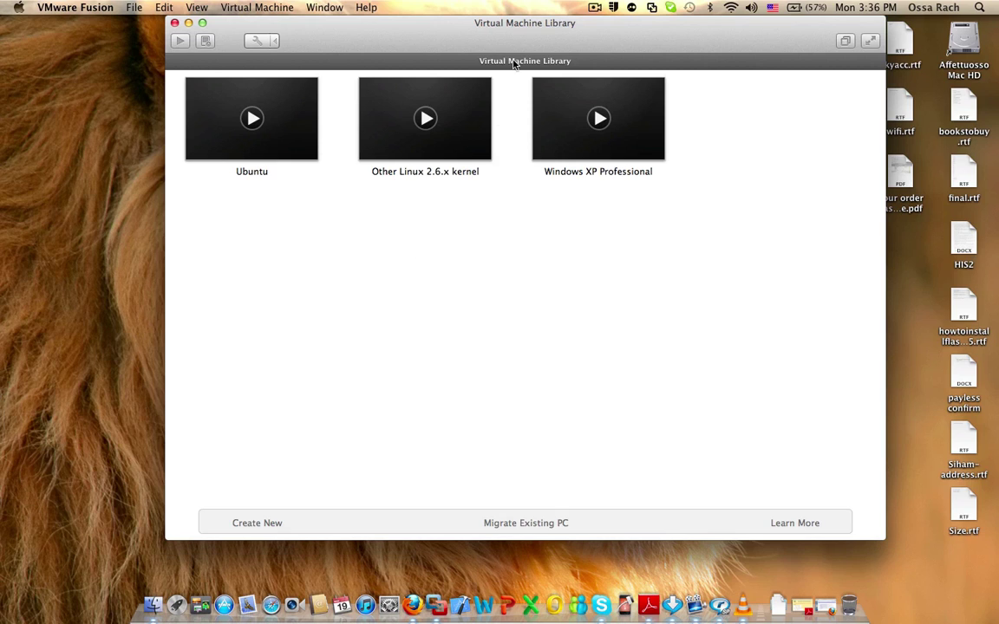
{"action": "left_click", "coordinate": [136, 9]}
{"action": "left_click", "coordinate": [148, 24]}
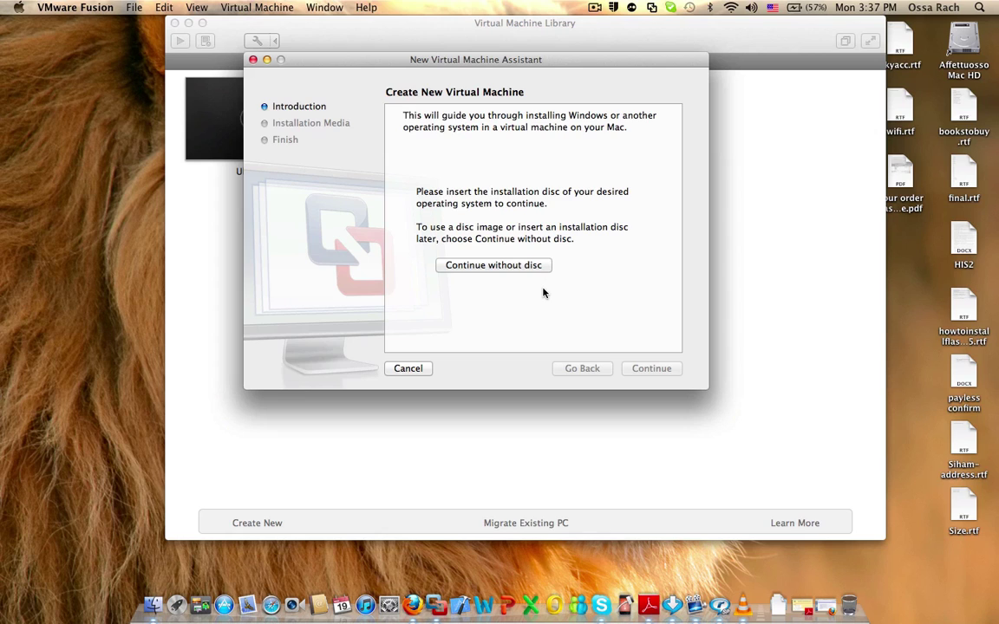
{"action": "left_click", "coordinate": [499, 267]}
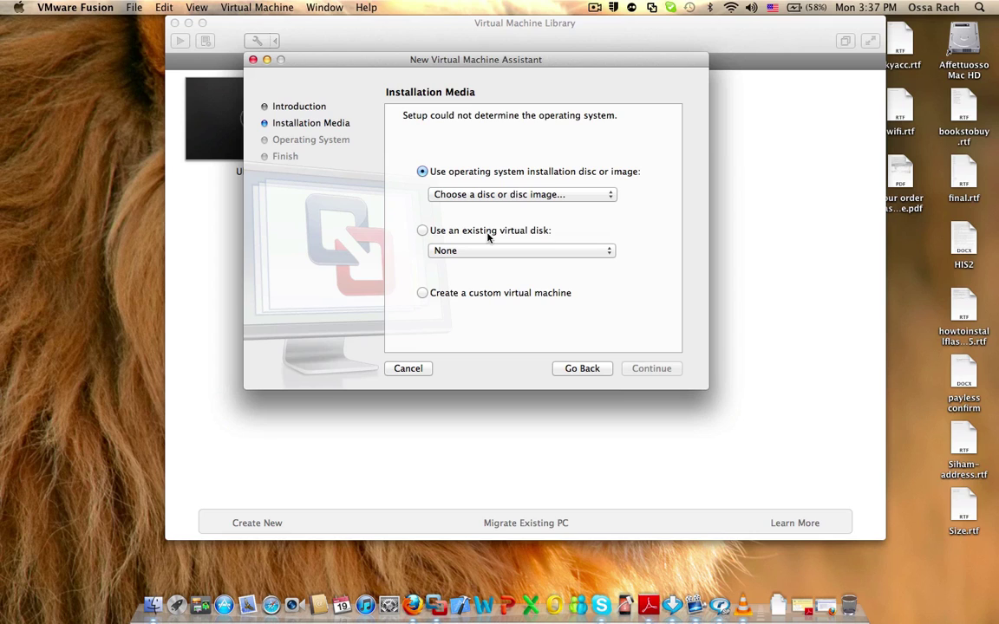
Step: Use the Windows.XP.Professional.SP3.July.2010.iso image from the Wins/Boot Sys/ Drivers folder on Affettuosso Mac HD_2 as the installation media
{"action": "left_click", "coordinate": [535, 195]}
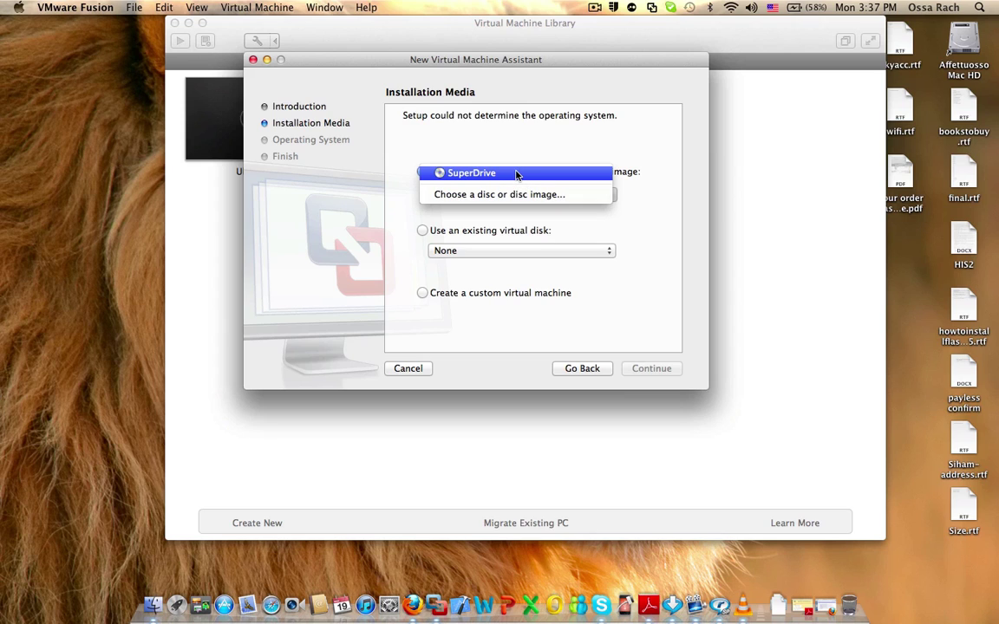
{"action": "left_click", "coordinate": [526, 196]}
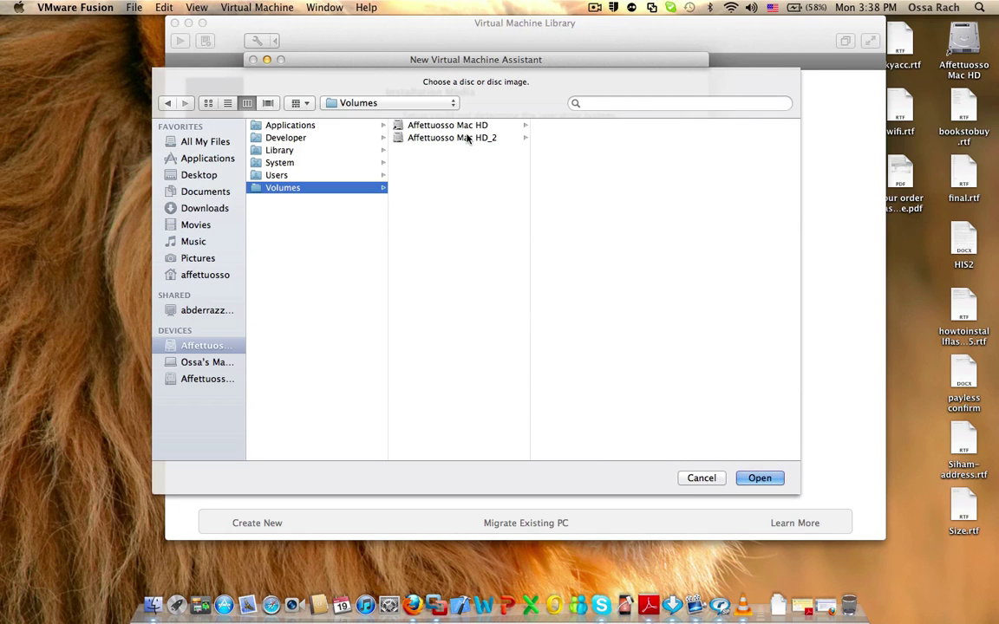
{"action": "left_click", "coordinate": [467, 138]}
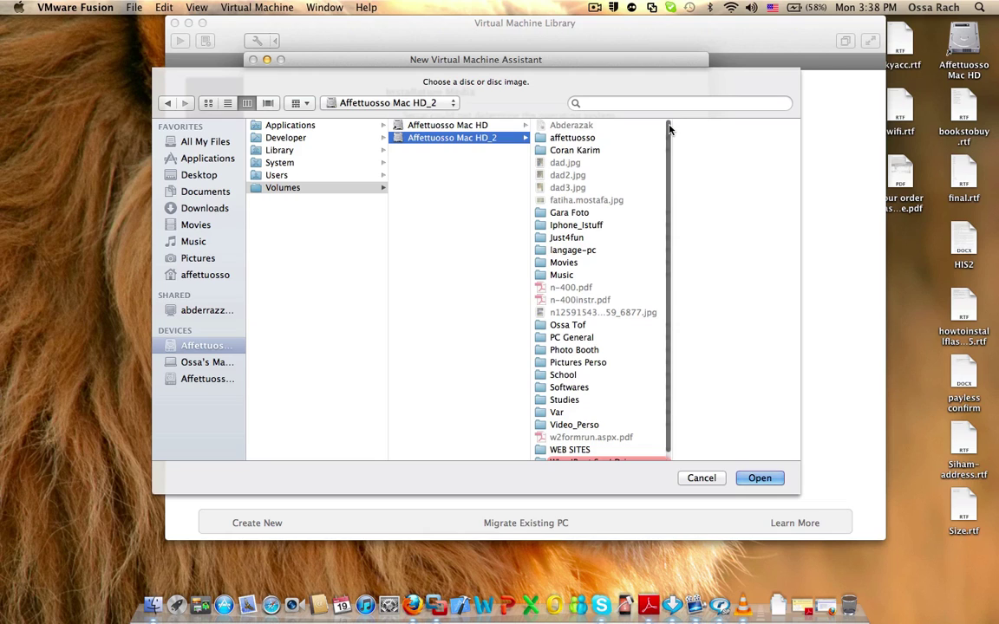
{"action": "scroll", "coordinate": [668, 130], "scroll_direction": "down", "scroll_amount": 1}
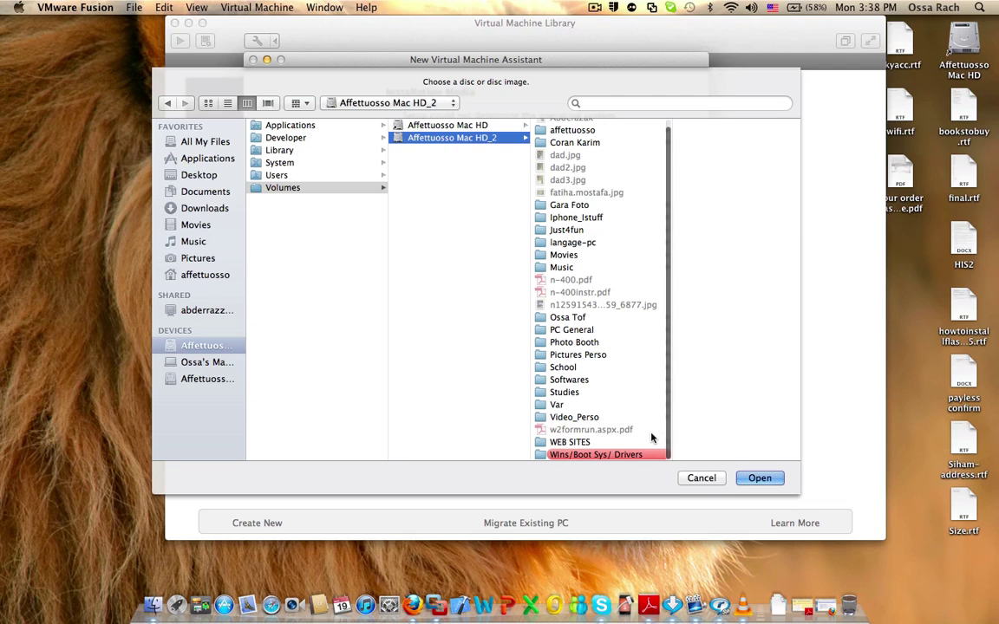
{"action": "left_click", "coordinate": [610, 454]}
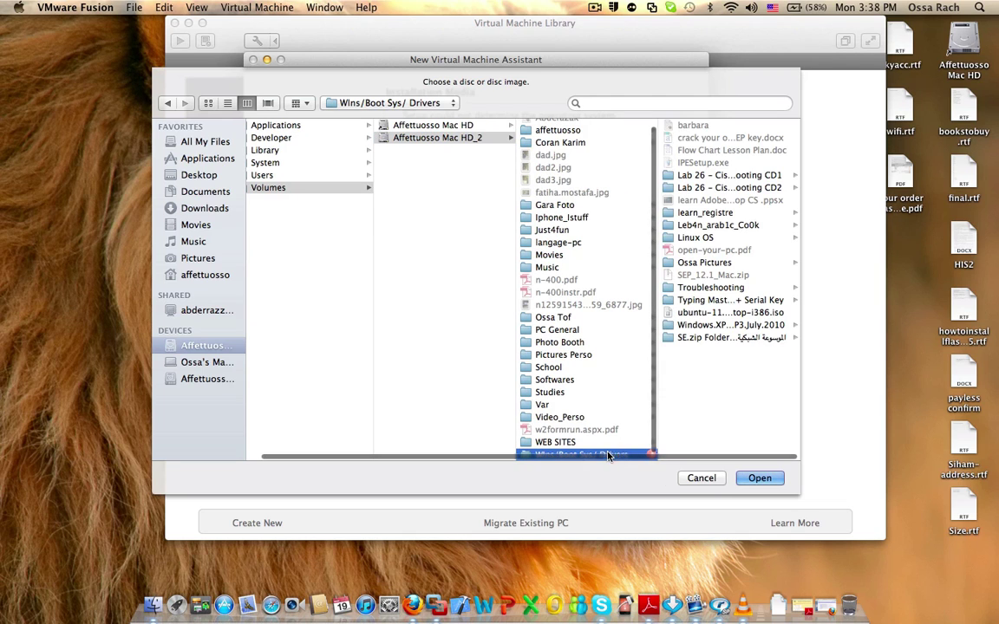
{"action": "left_click", "coordinate": [722, 327]}
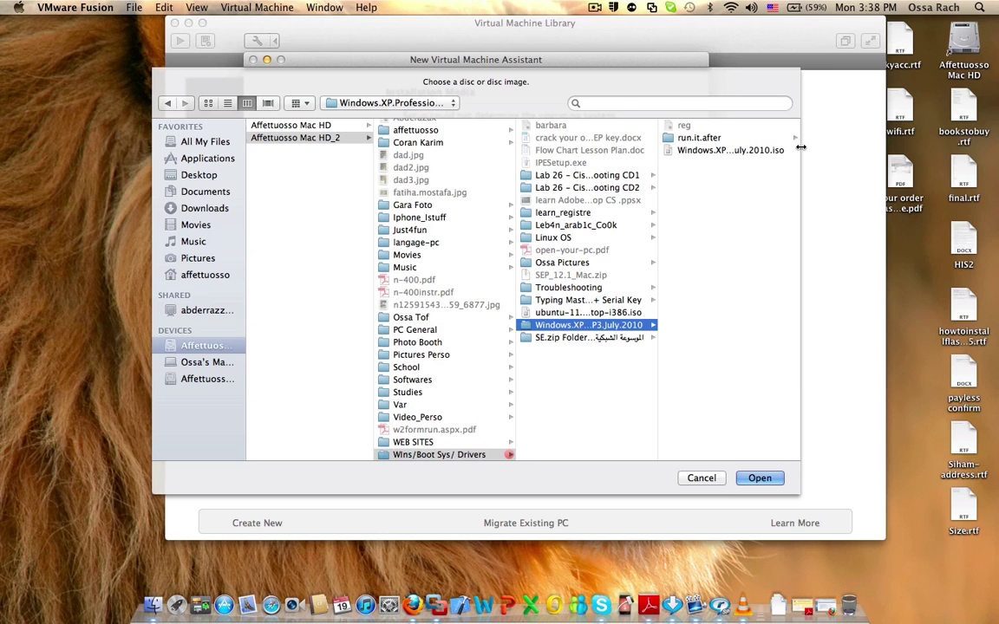
{"action": "left_click", "coordinate": [692, 150]}
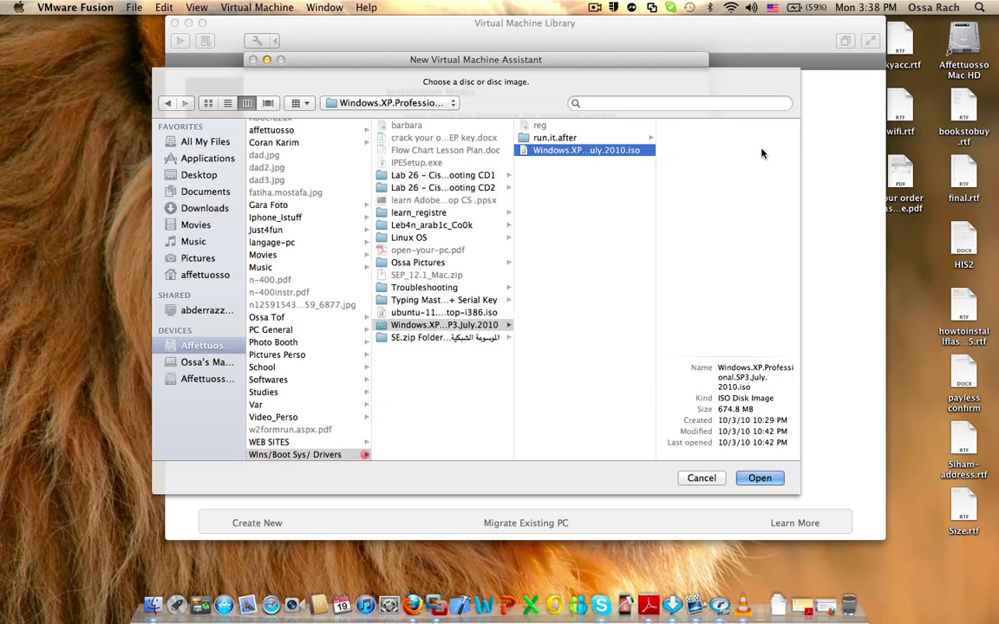
{"action": "left_click", "coordinate": [764, 478]}
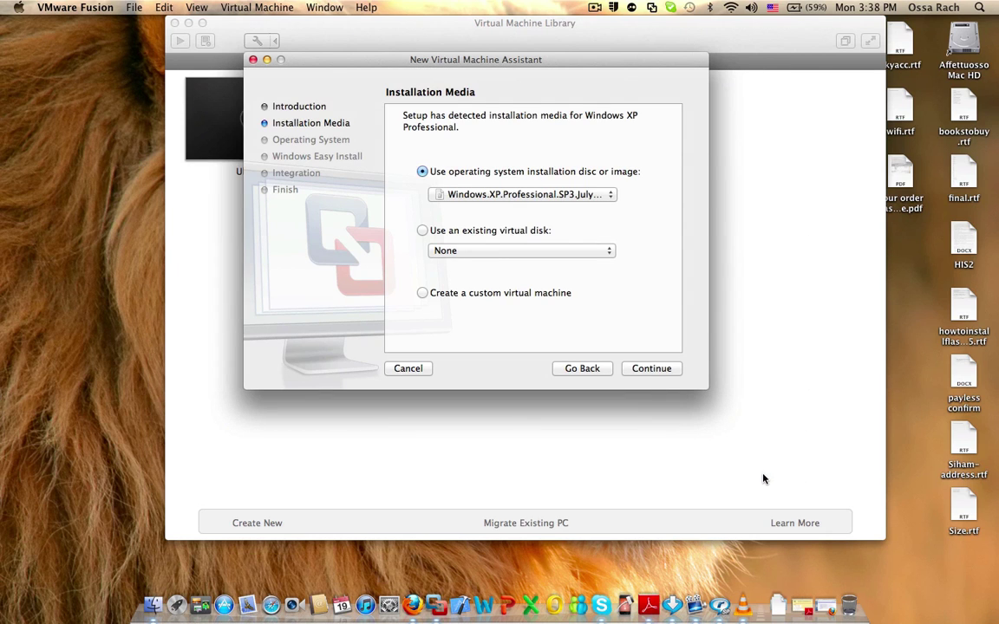
{"action": "left_click", "coordinate": [651, 369]}
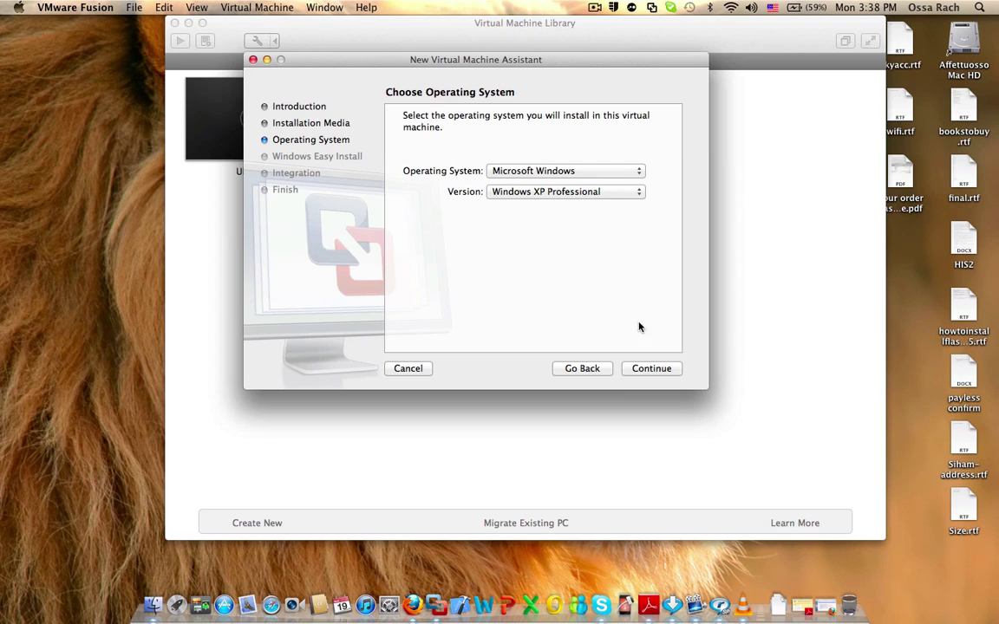
Step: Accept Microsoft Windows and Windows XP Professional as the operating system, and continue Windows Easy Install without a product key
{"action": "left_click", "coordinate": [656, 370]}
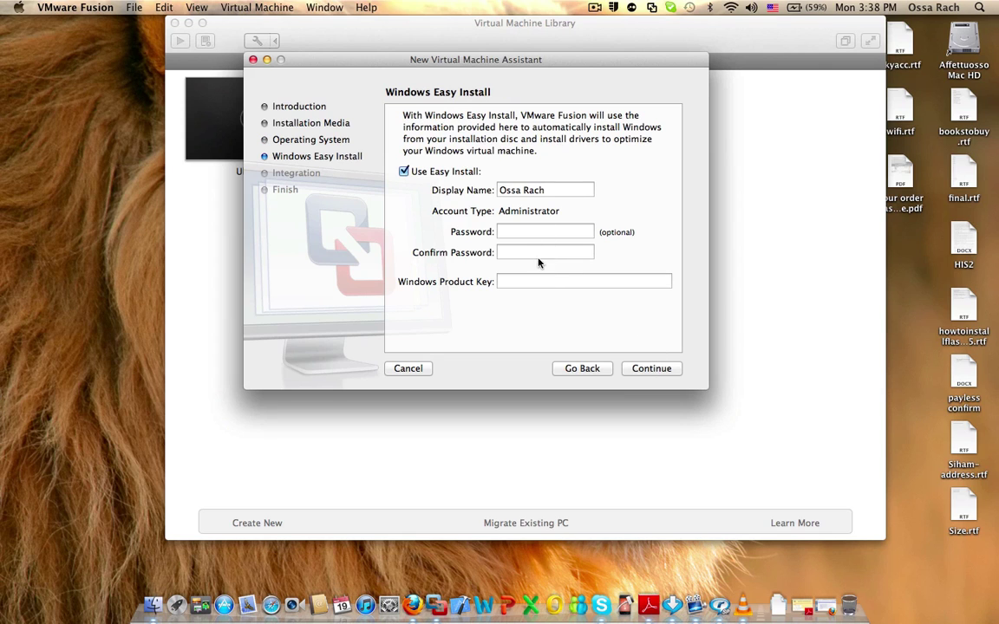
{"action": "left_click", "coordinate": [659, 369]}
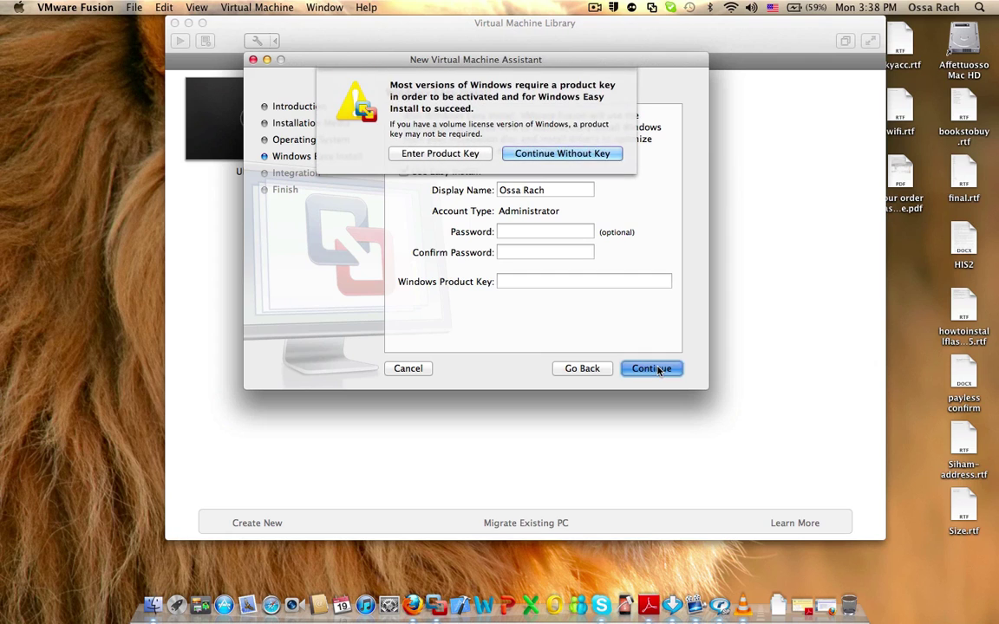
{"action": "left_click", "coordinate": [542, 154]}
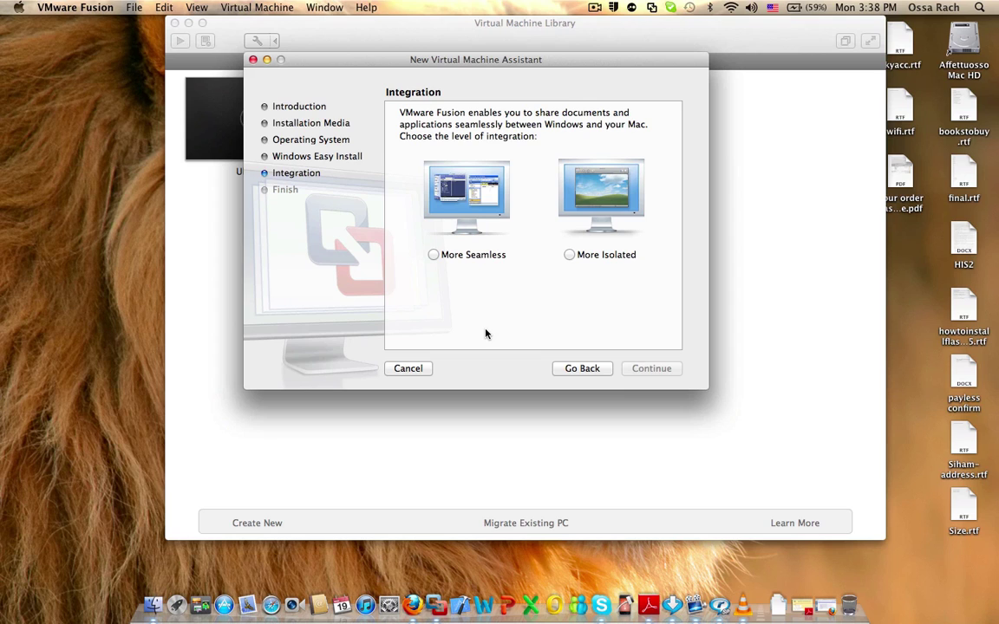
Step: Go back to Windows Easy Install to revisit the empty product key field, and continue again without a key
{"action": "left_click", "coordinate": [580, 368]}
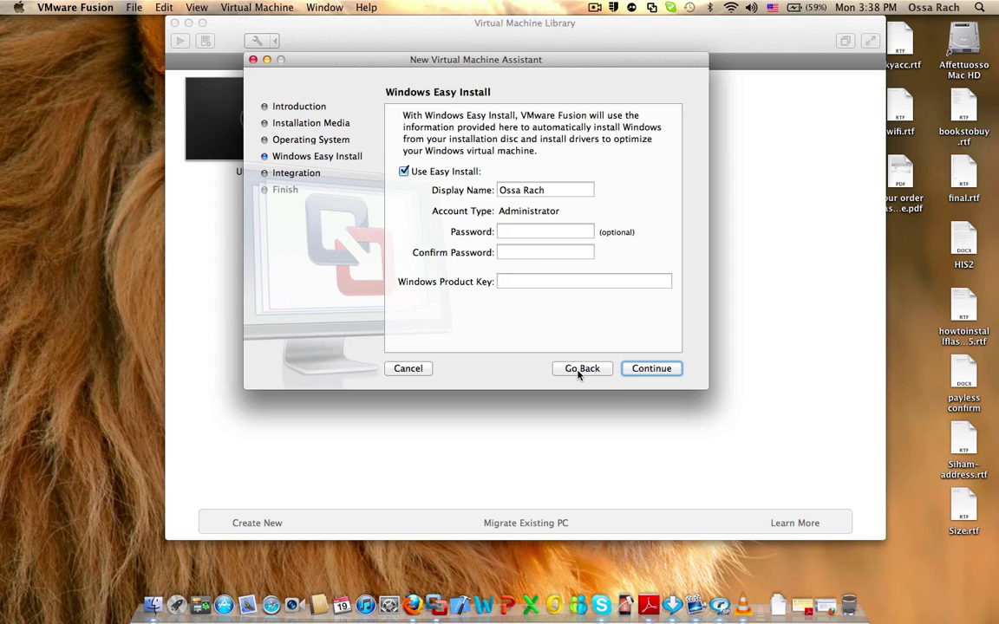
{"action": "left_click", "coordinate": [555, 283]}
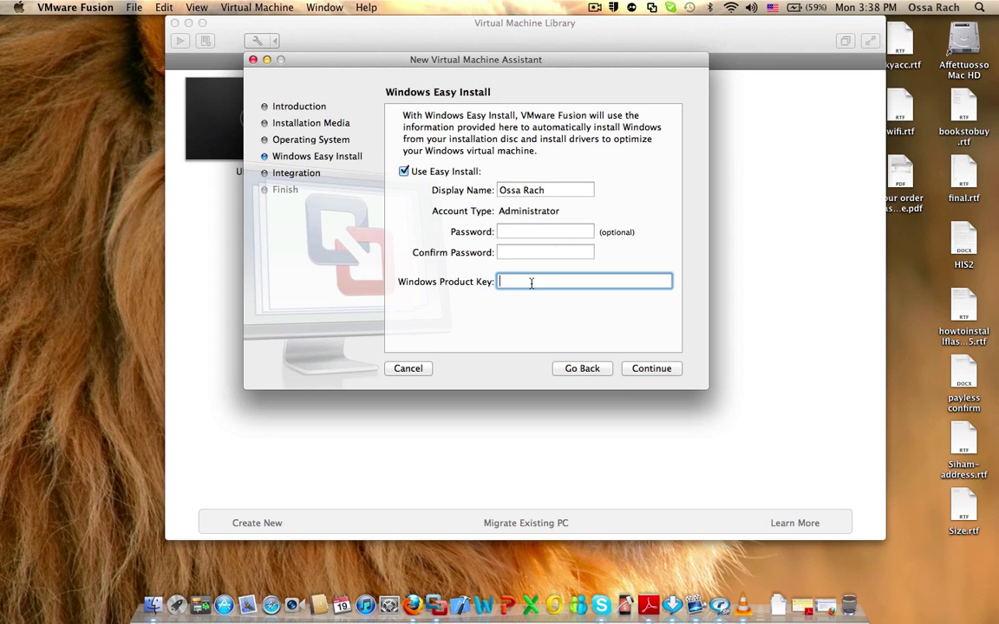
{"action": "left_click", "coordinate": [652, 369]}
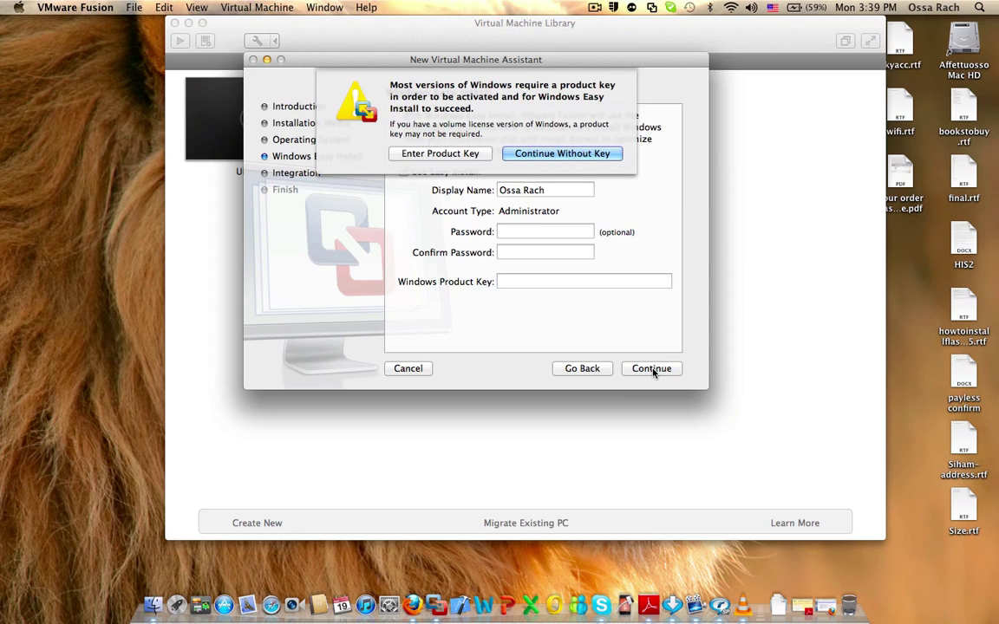
{"action": "left_click", "coordinate": [575, 155]}
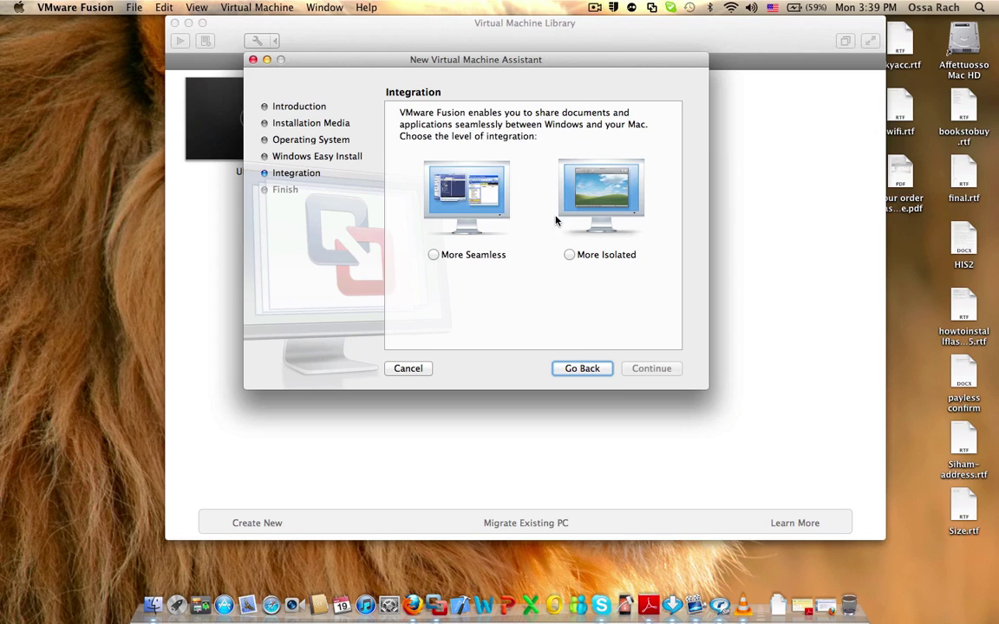
Step: Compare the More Seamless and More Isolated integration levels, and continue with More Isolated
{"action": "left_click", "coordinate": [570, 256]}
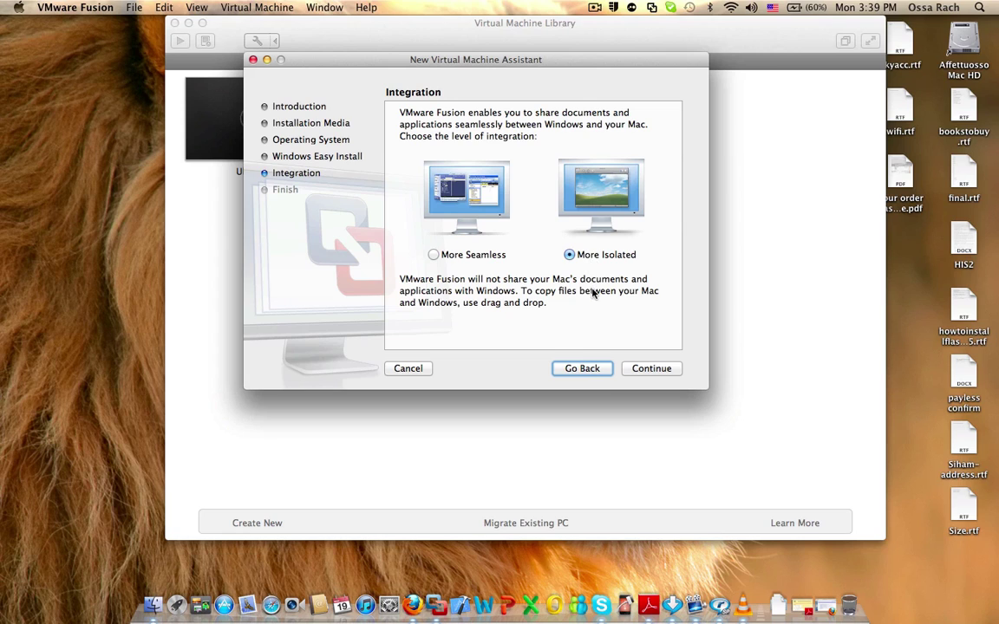
{"action": "left_click", "coordinate": [435, 255]}
{"action": "left_click", "coordinate": [434, 255]}
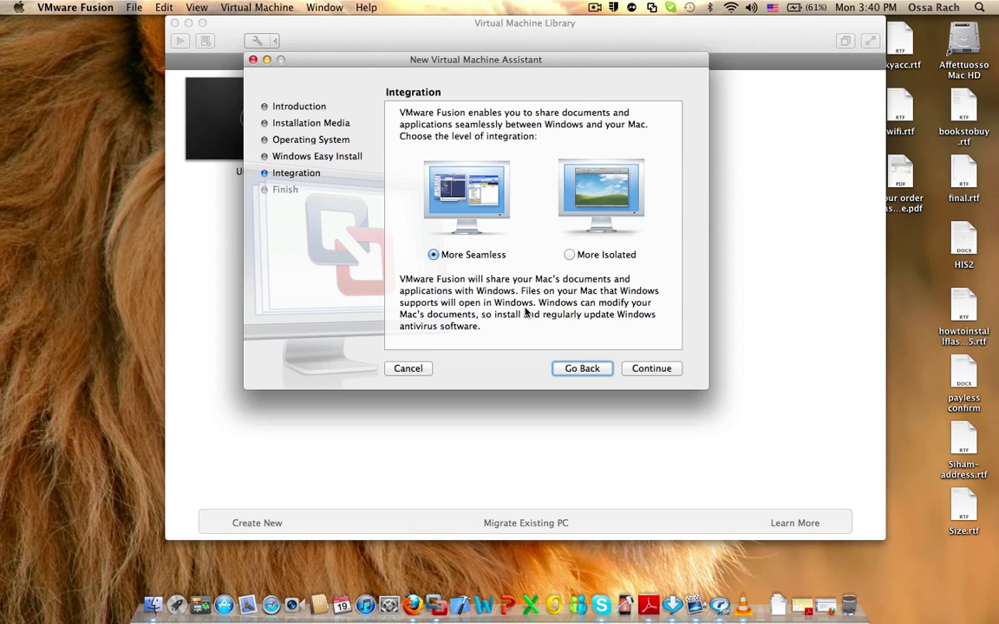
{"action": "left_click", "coordinate": [569, 255]}
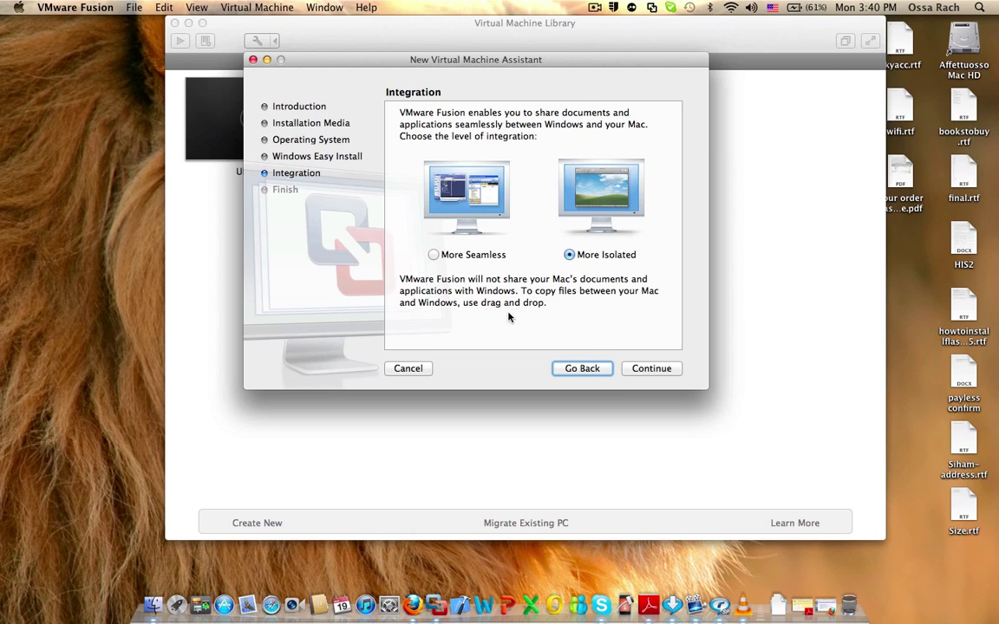
{"action": "left_click", "coordinate": [654, 370]}
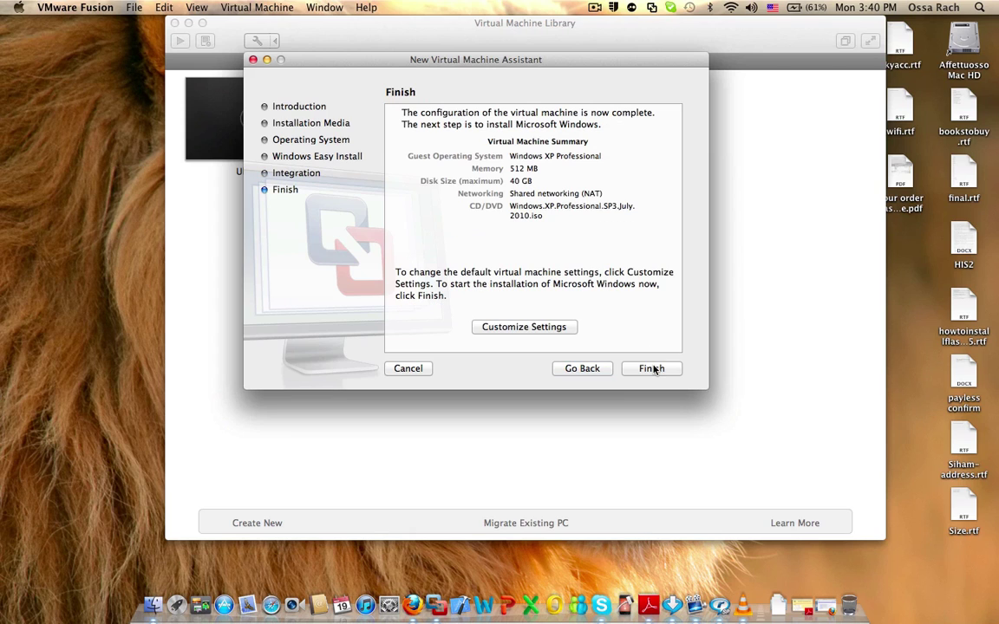
Step: Choose to customize the virtual machine's settings, saving it as Windows XP Professional on the Desktop
{"action": "left_click", "coordinate": [553, 330]}
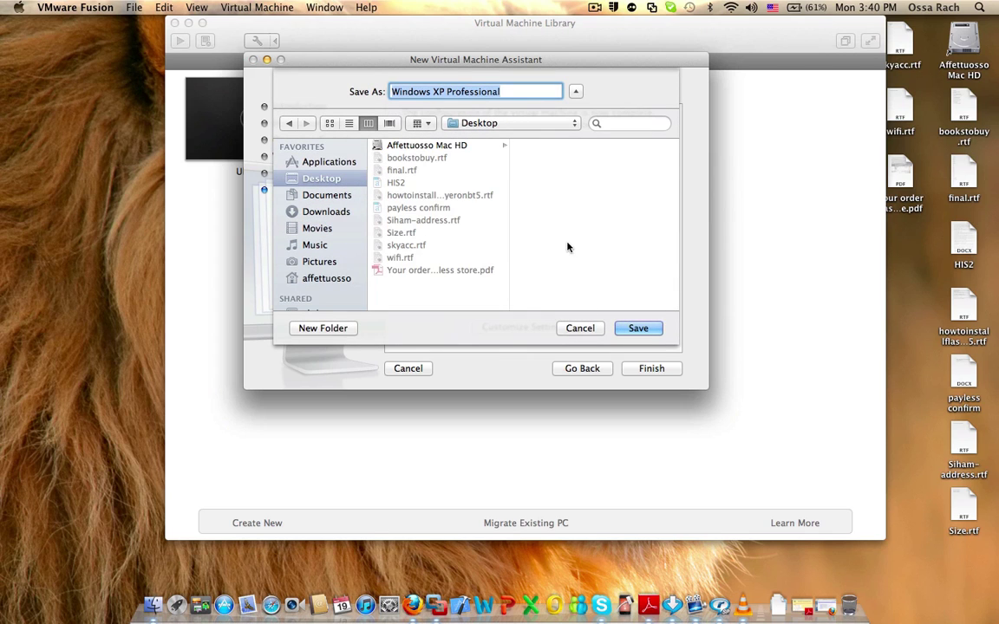
{"action": "left_click", "coordinate": [526, 125]}
{"action": "left_click", "coordinate": [526, 124]}
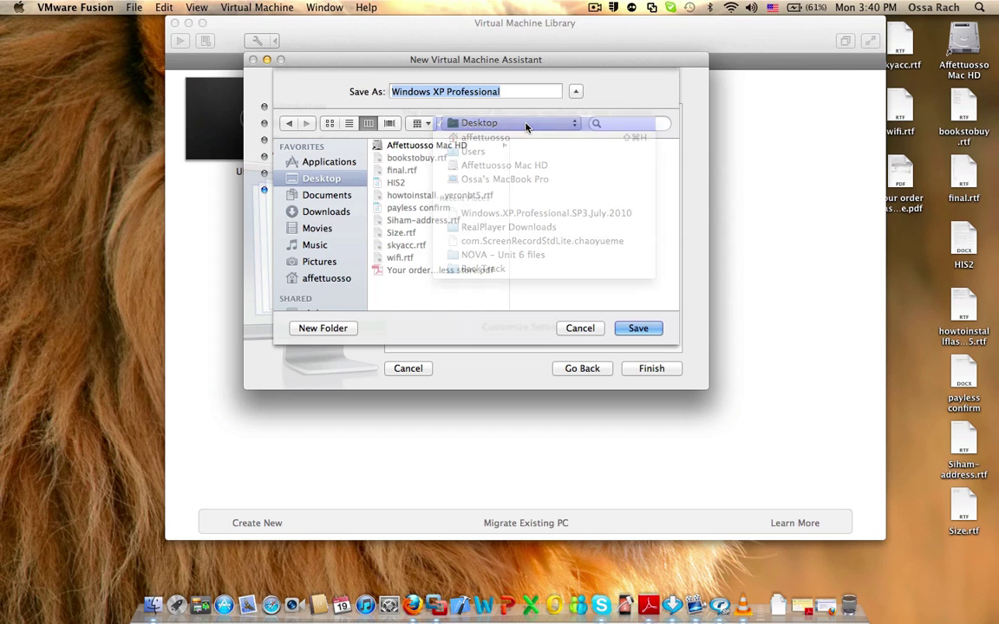
{"action": "left_click", "coordinate": [526, 125]}
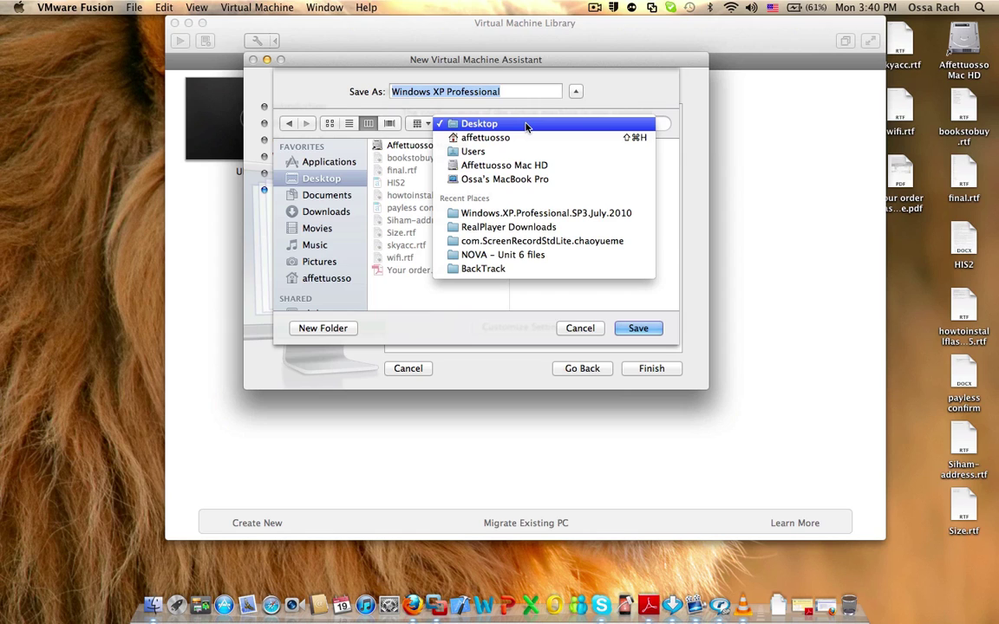
{"action": "left_click", "coordinate": [525, 124]}
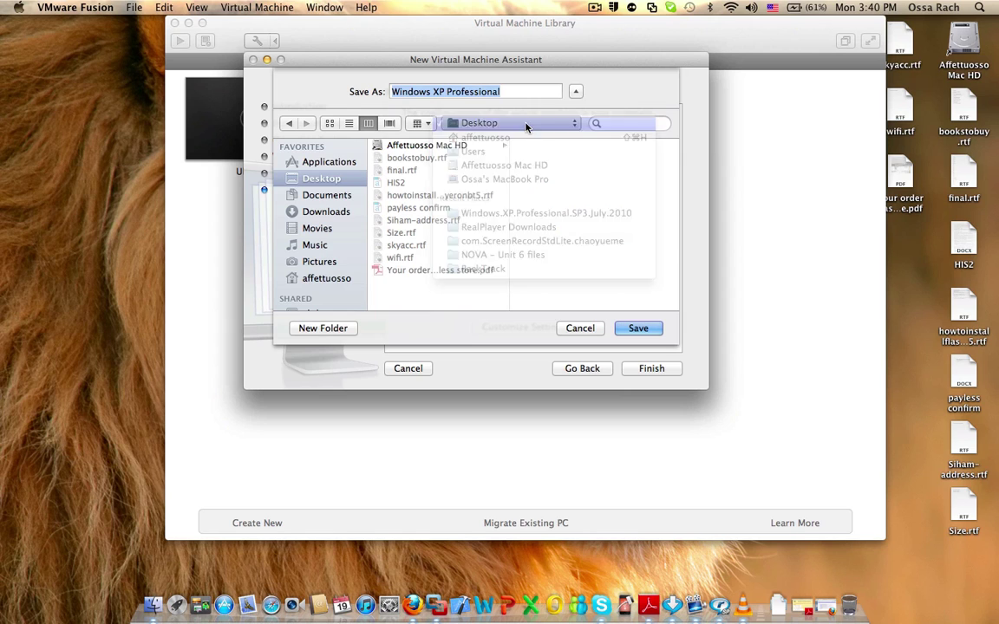
{"action": "left_click", "coordinate": [641, 330]}
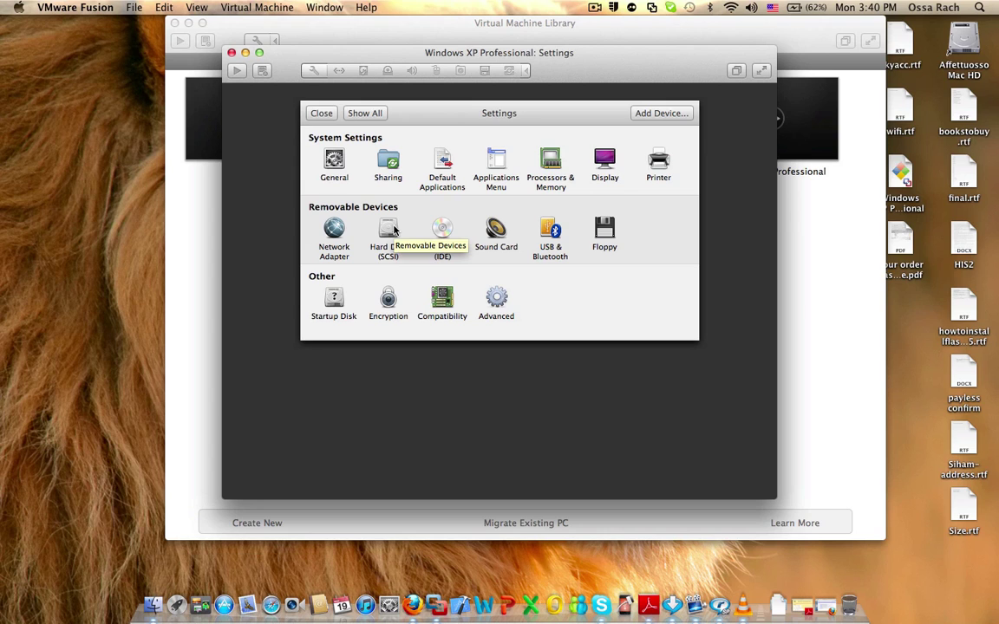
Step: Set the virtual machine's memory to 516 MB and keep 1 processor core
{"action": "left_click", "coordinate": [549, 160]}
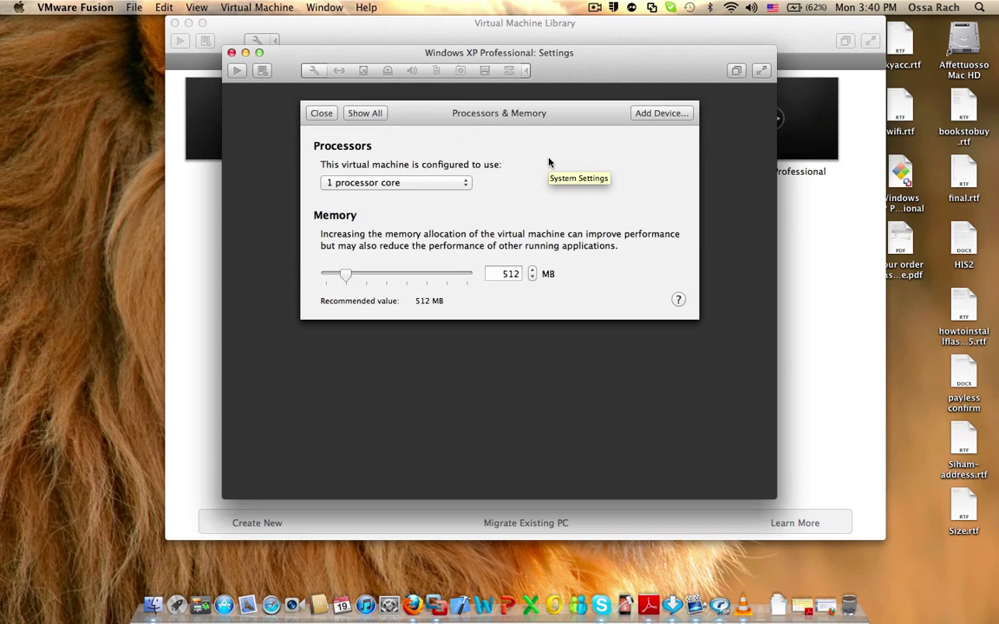
{"action": "mouse_move", "coordinate": [349, 276]}
{"action": "left_mouse_down"}
{"action": "mouse_move", "coordinate": [376, 276]}
{"action": "mouse_move", "coordinate": [339, 276]}
{"action": "mouse_move", "coordinate": [348, 278]}
{"action": "left_mouse_up"}
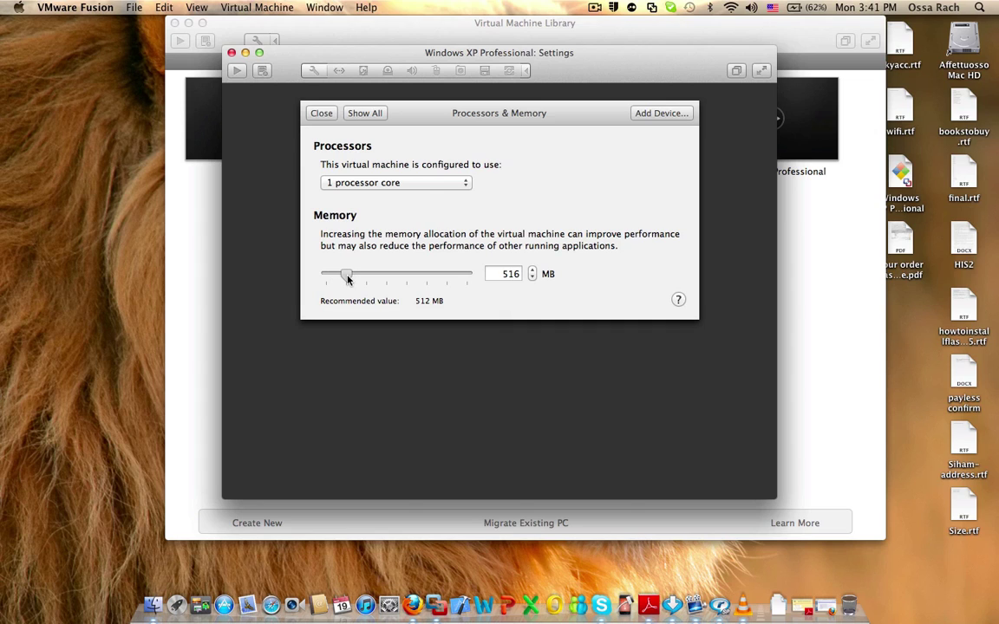
{"action": "left_click", "coordinate": [358, 184]}
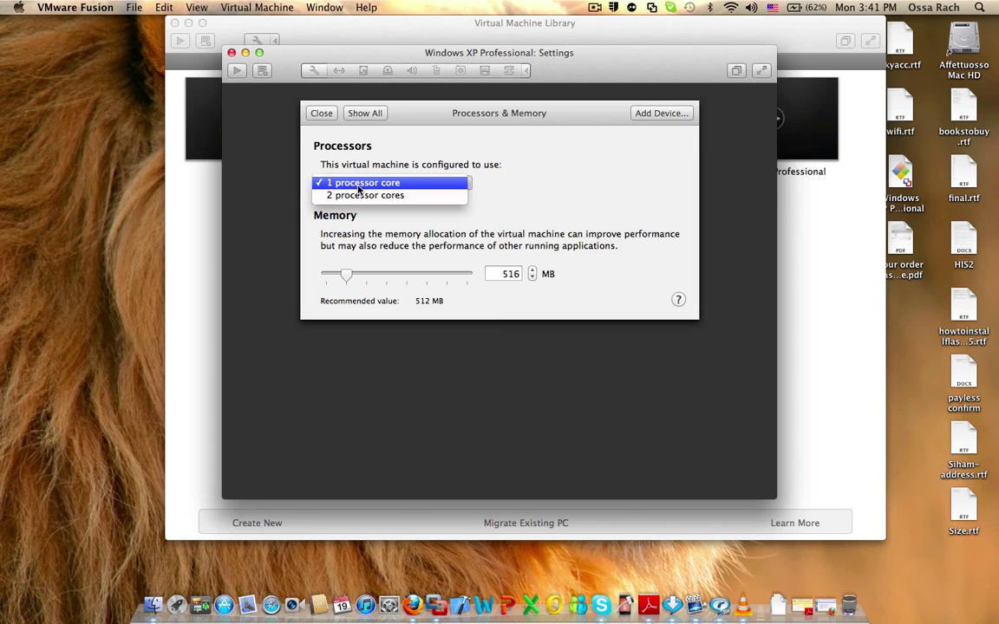
{"action": "left_click", "coordinate": [358, 184]}
Step: Set the SCSI hard disk size to 10.00 GB and apply the change
{"action": "left_click", "coordinate": [362, 114]}
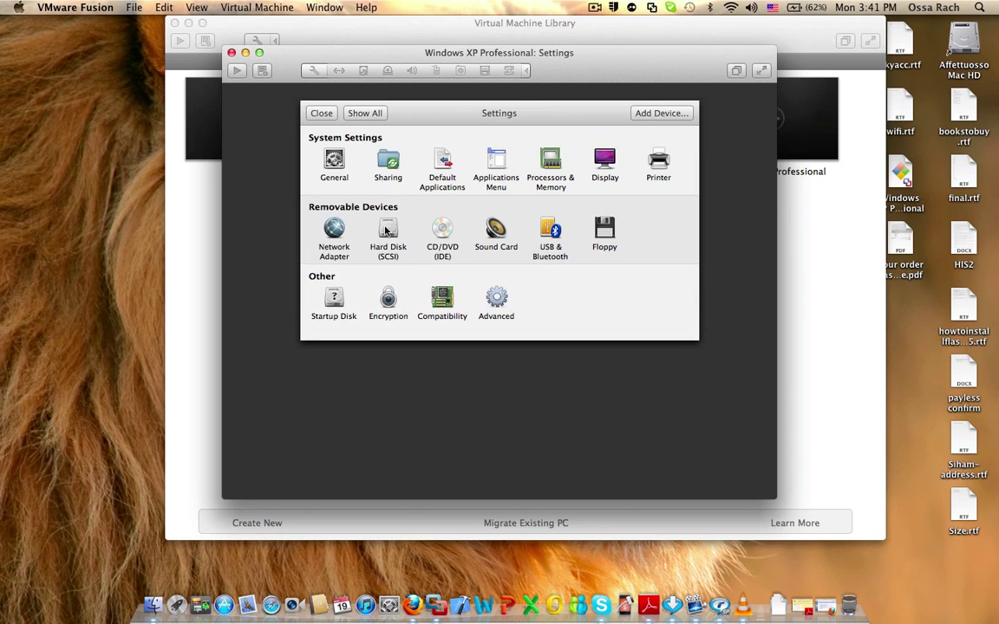
{"action": "left_click", "coordinate": [390, 234]}
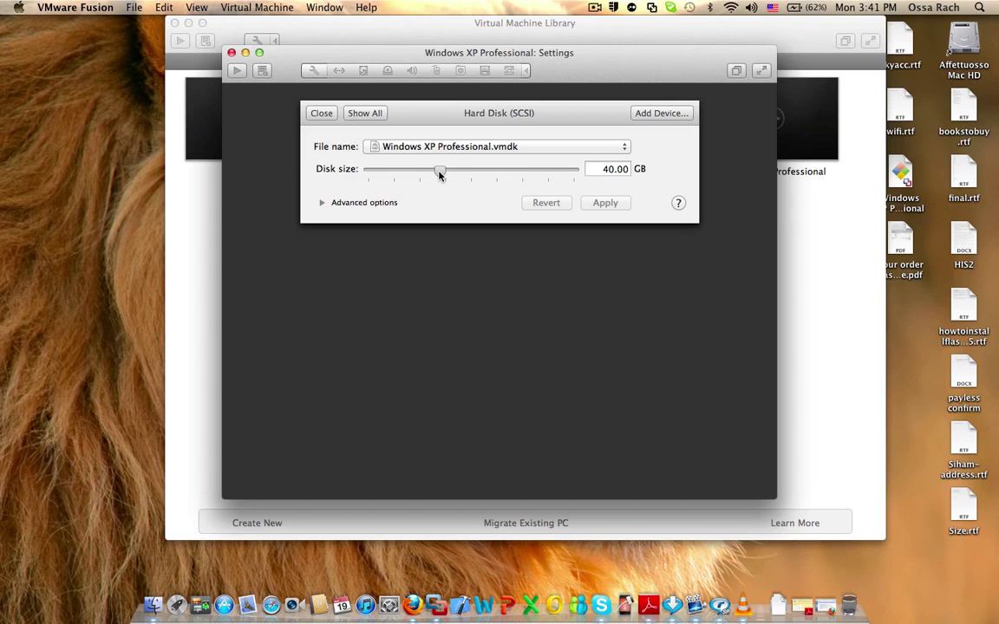
{"action": "left_click_drag", "start_coordinate": [440, 174], "coordinate": [393, 176]}
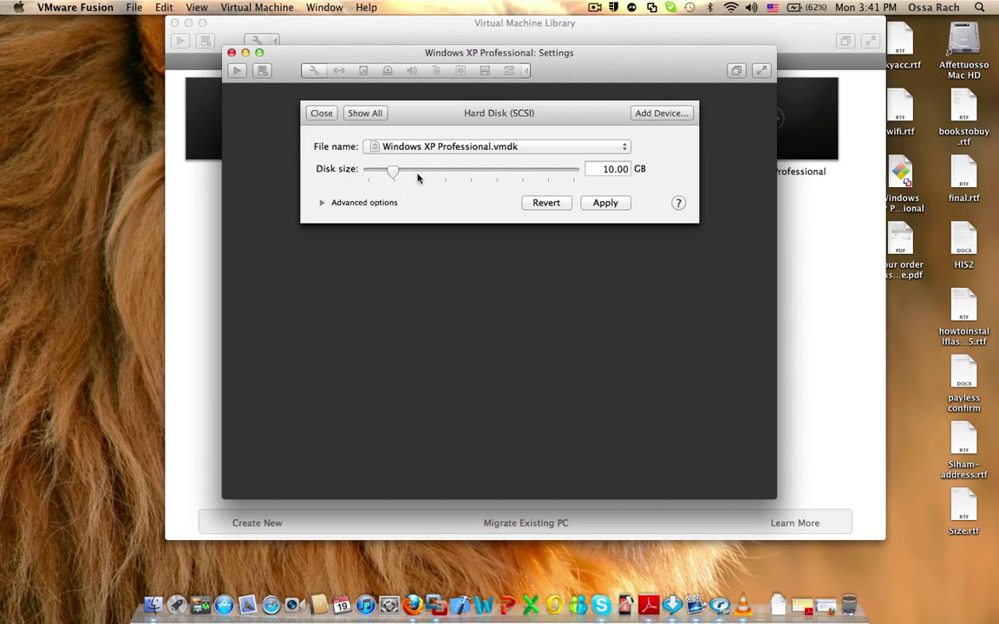
{"action": "left_click", "coordinate": [605, 204]}
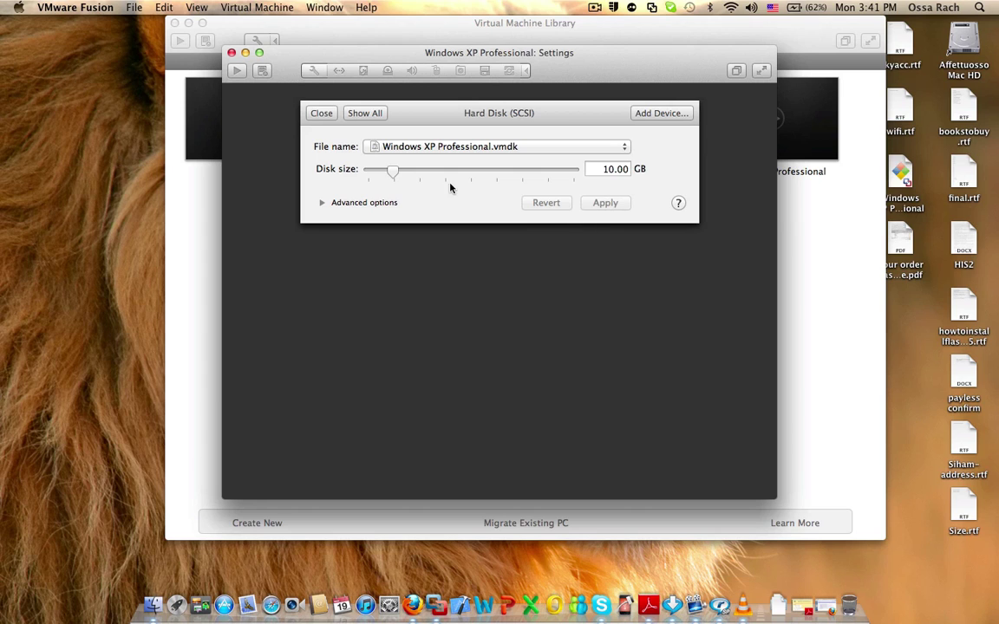
Step: Close the hard disk settings and the virtual machine's window, and start the last Windows XP Professional machine in the Virtual Machine Library
{"action": "left_click", "coordinate": [368, 117]}
{"action": "left_click", "coordinate": [321, 114]}
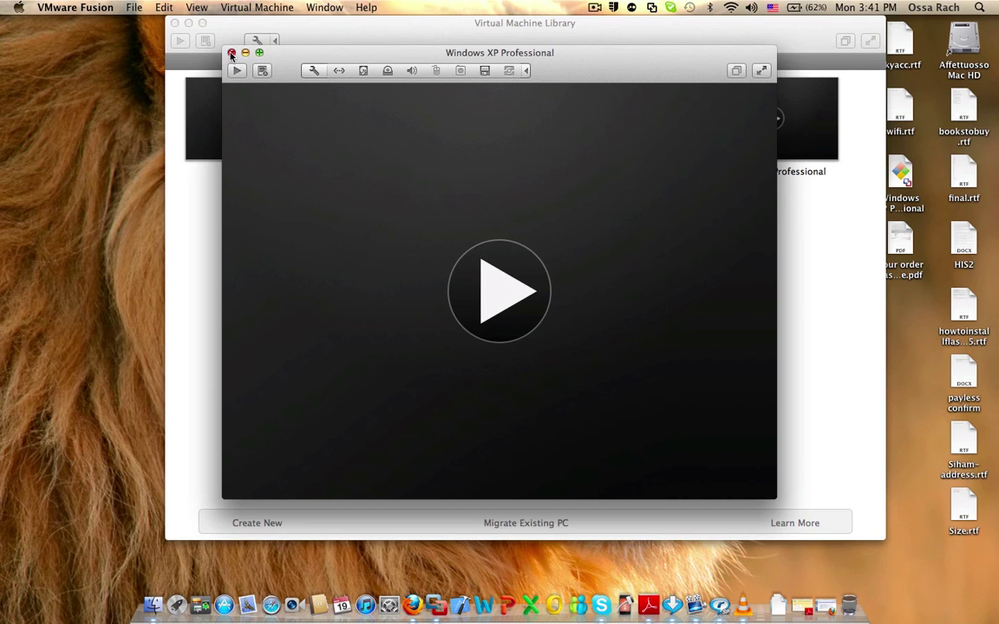
{"action": "left_click", "coordinate": [232, 53]}
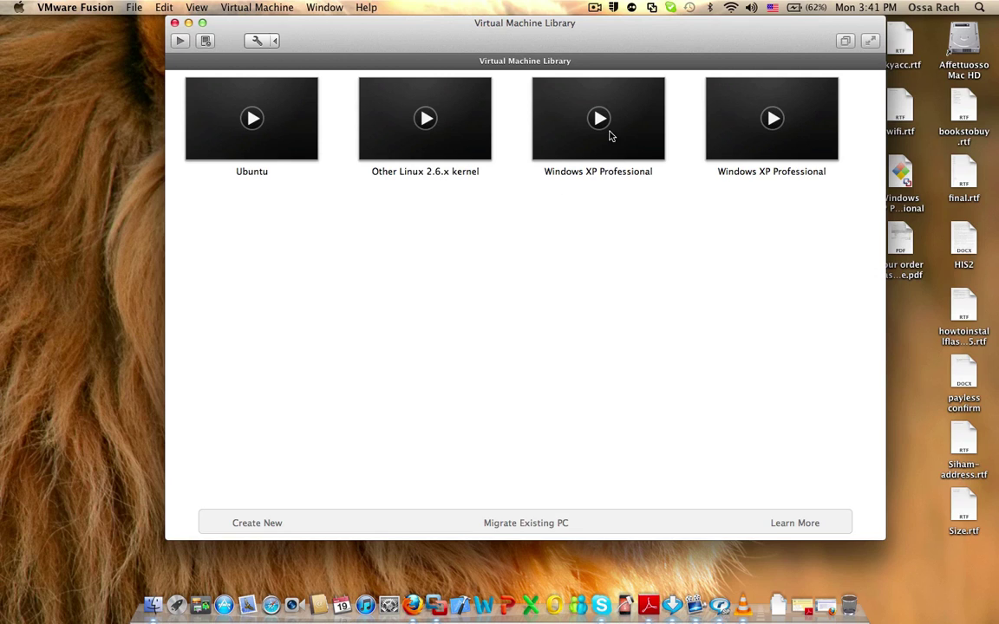
{"action": "left_click", "coordinate": [772, 119]}
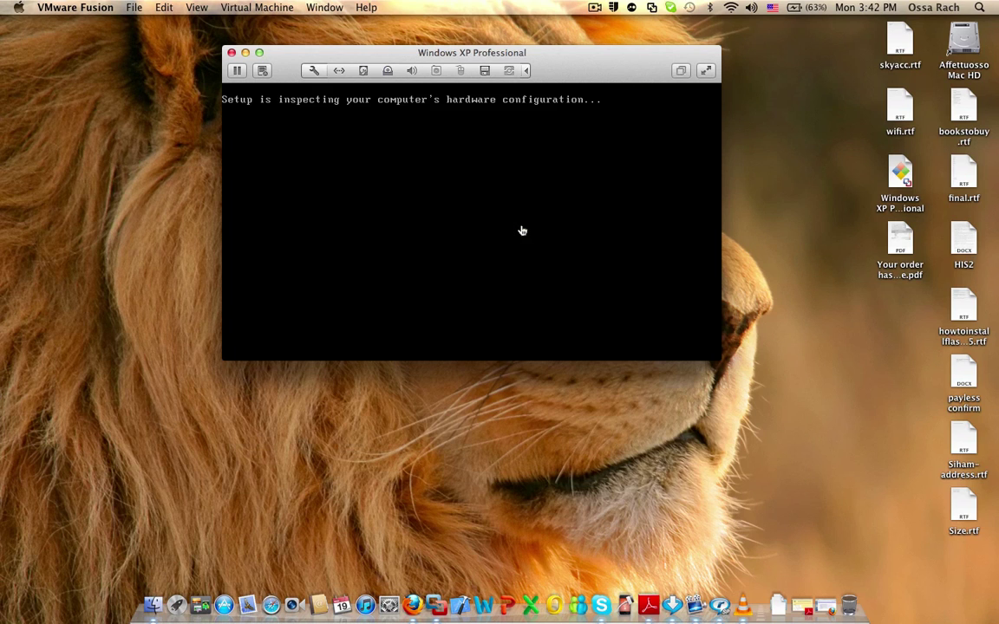
Step: Enlarge the Windows XP Professional virtual machine window to fill most of the desktop's height while Windows Setup runs
{"action": "left_click", "coordinate": [260, 54]}
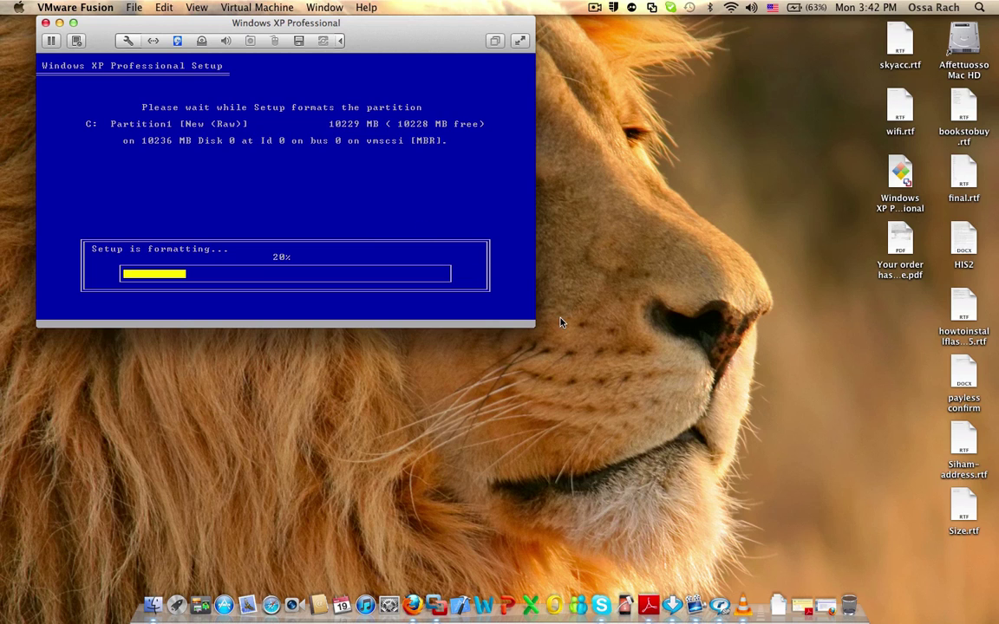
{"action": "left_click_drag", "start_coordinate": [654, 436], "coordinate": [828, 586]}
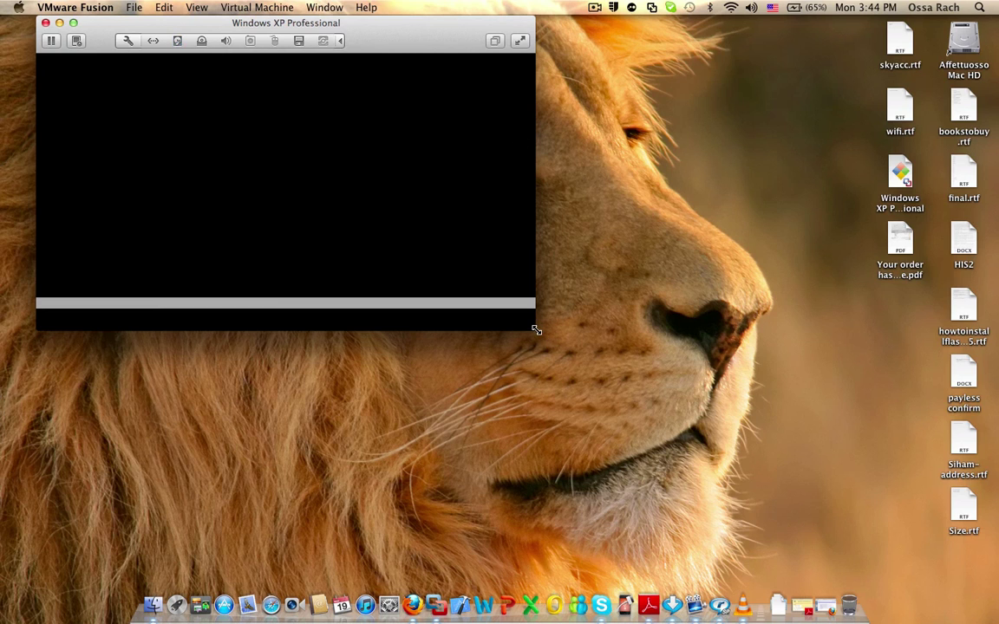
{"action": "left_click_drag", "start_coordinate": [536, 329], "coordinate": [934, 590]}
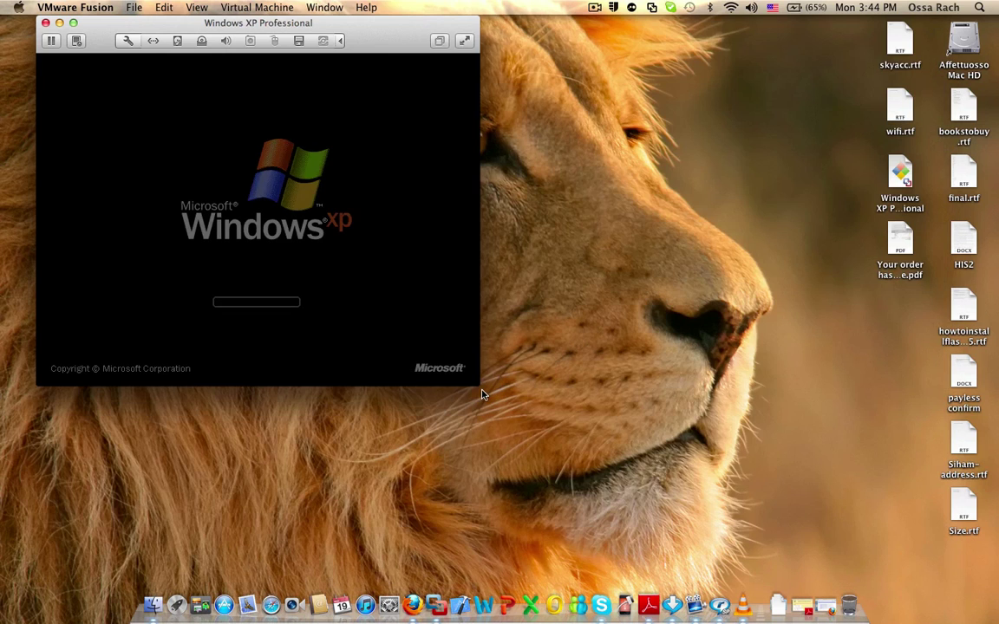
{"action": "left_click_drag", "start_coordinate": [475, 384], "coordinate": [882, 570]}
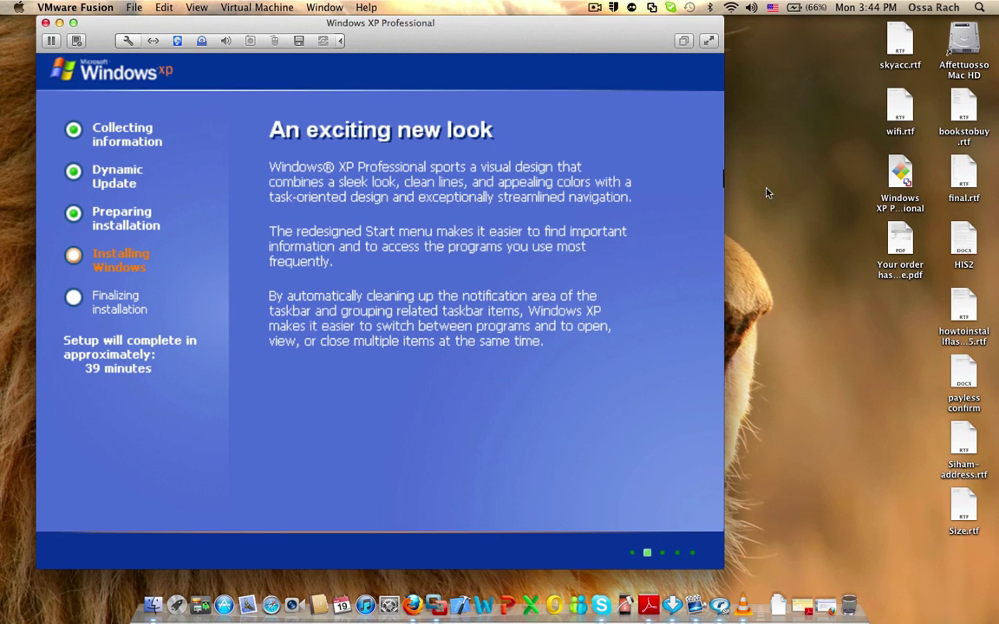
Step: Examine the file actions available for the Windows XP Professional virtual machine package on the desktop, and release the pointer from the virtual machine
{"action": "left_click", "coordinate": [902, 178]}
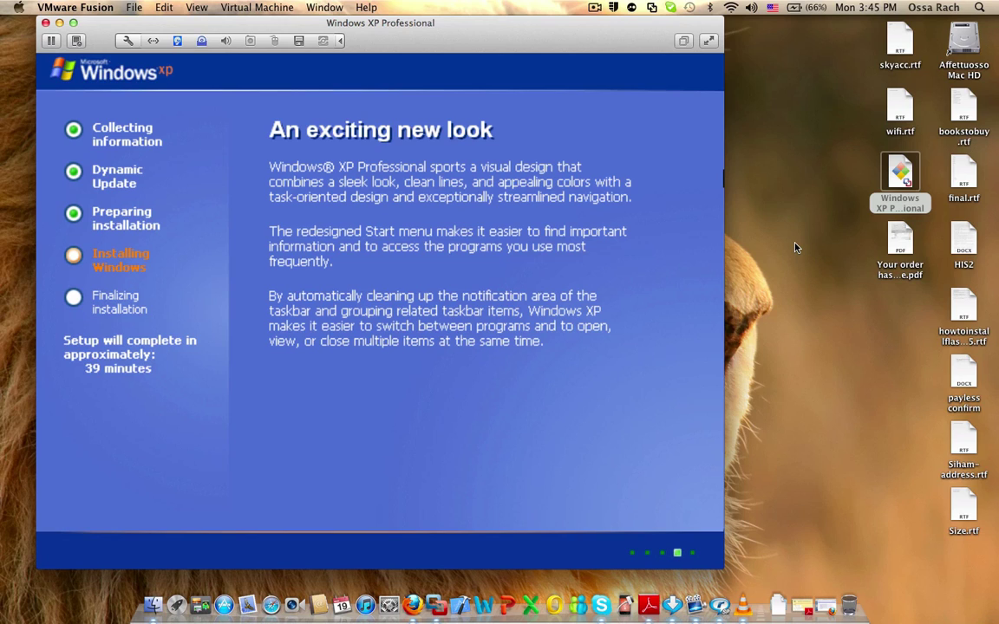
{"action": "right_click", "coordinate": [904, 181]}
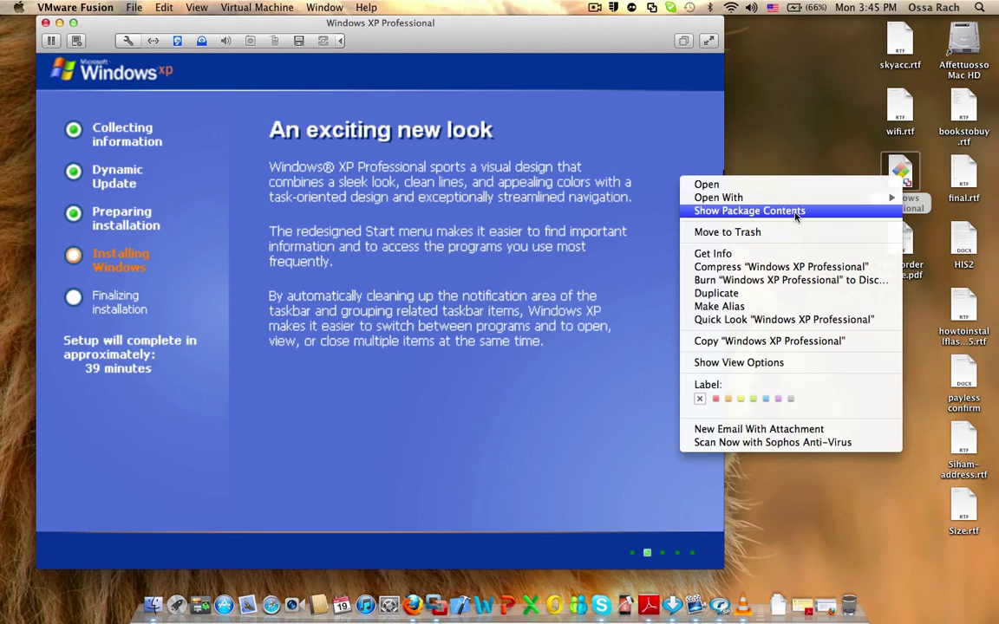
{"action": "left_click", "coordinate": [778, 128]}
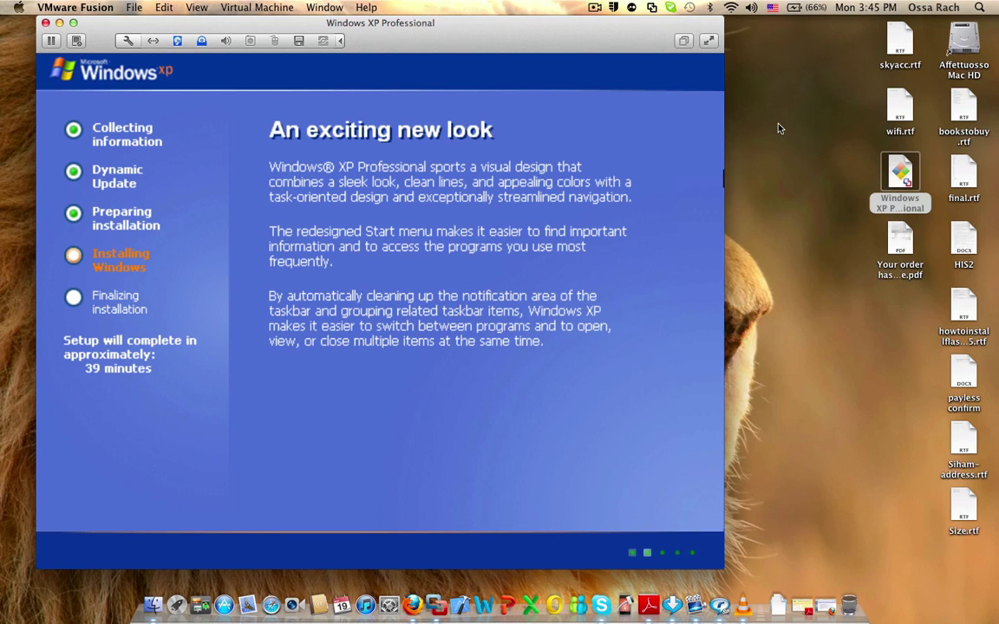
{"action": "left_click", "coordinate": [642, 69]}
{"action": "key", "text": "ctrl+super"}
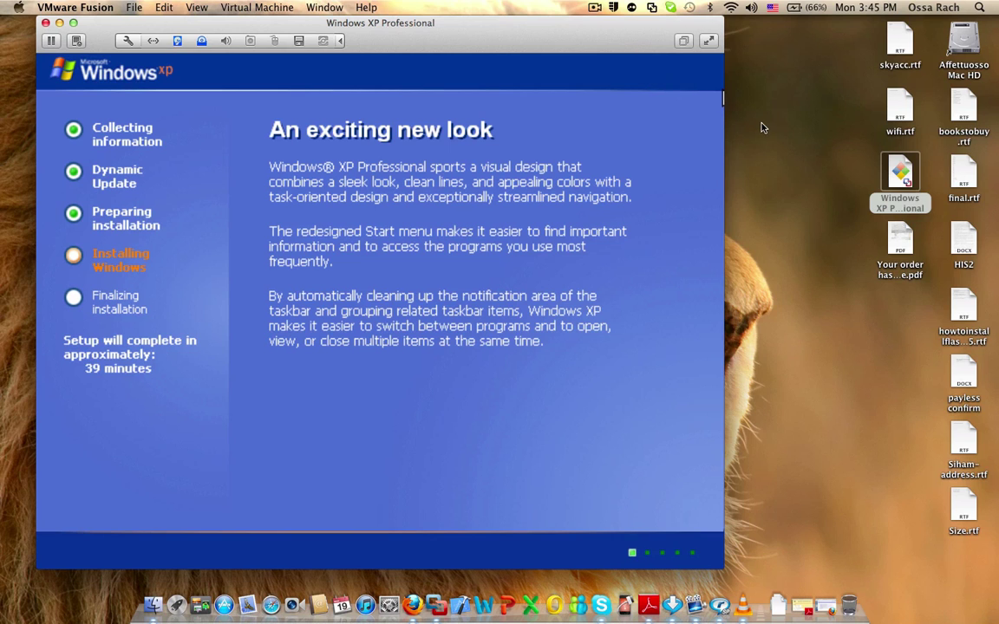